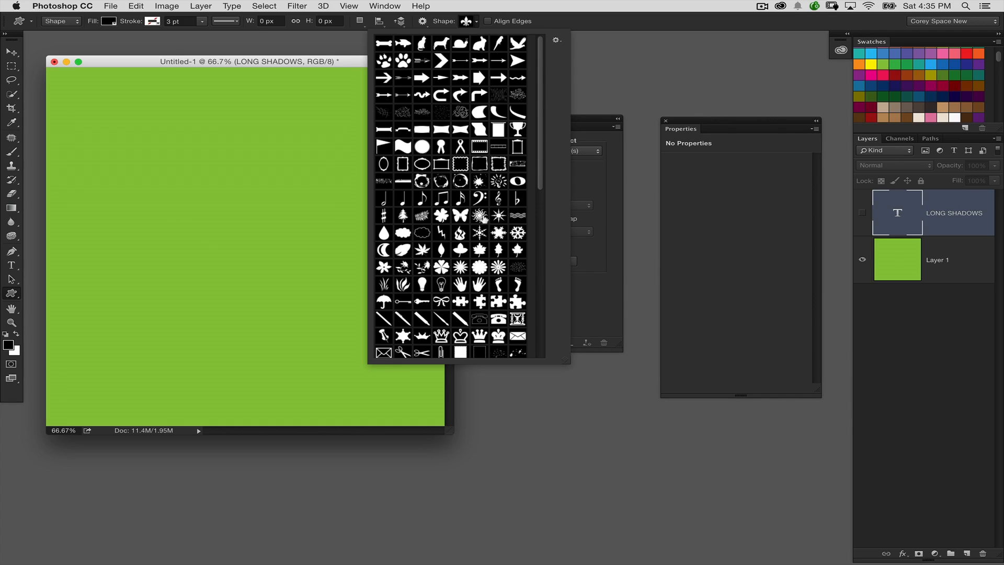
Choose the fleur-de-lis as the custom shape to draw
drag(541, 170, 538, 238)
click(460, 233)
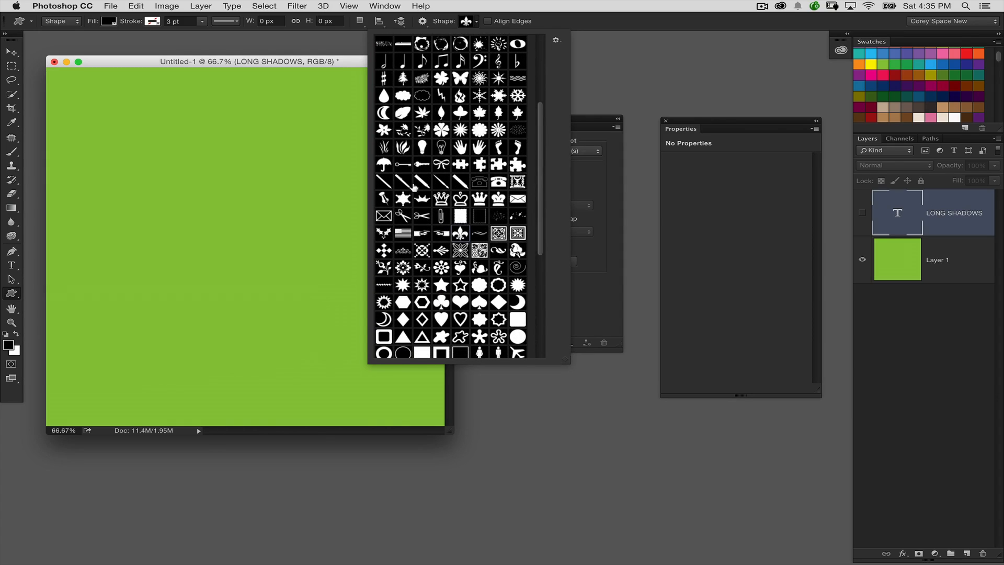
click(349, 65)
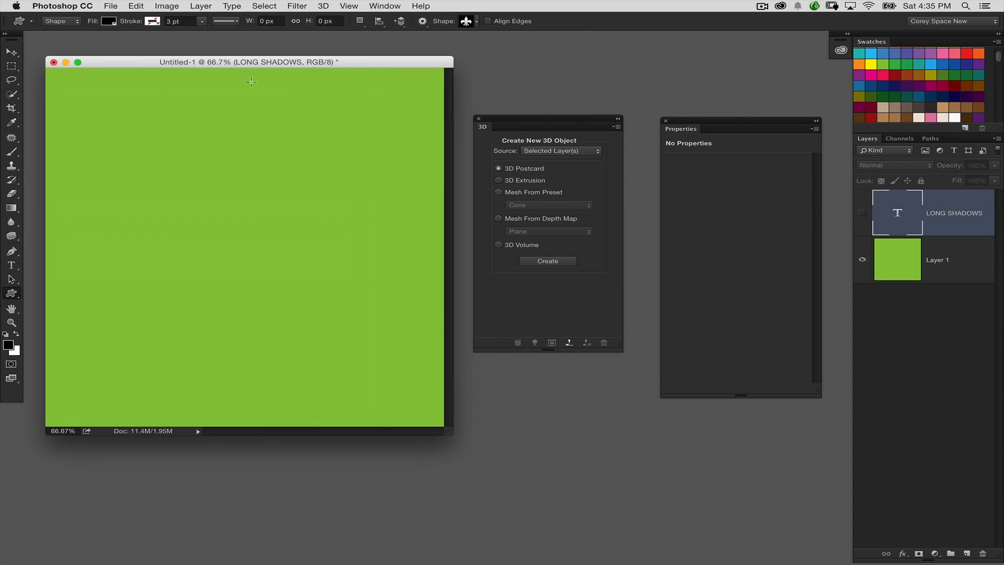
Draw a white-filled fleur-de-lis shape layer about 1159 px wide and 1216 px high on the green canvas
click(110, 22)
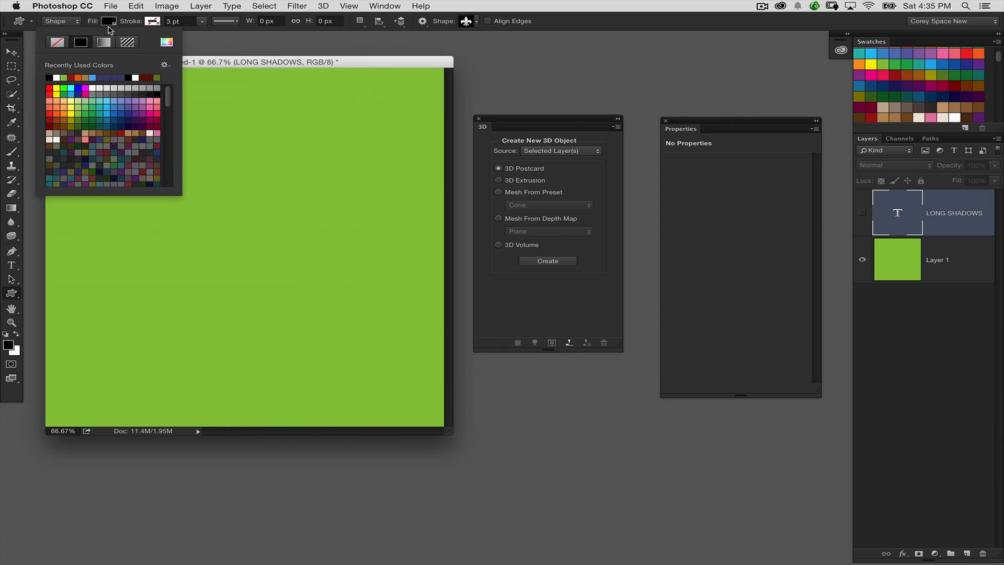
click(56, 77)
click(246, 61)
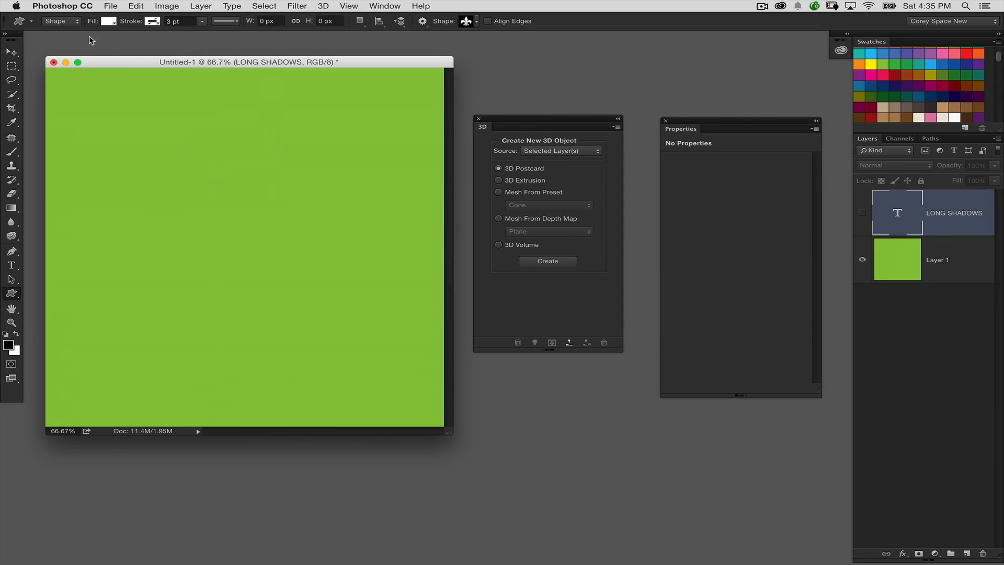
click(70, 22)
click(72, 21)
drag(172, 129, 371, 474)
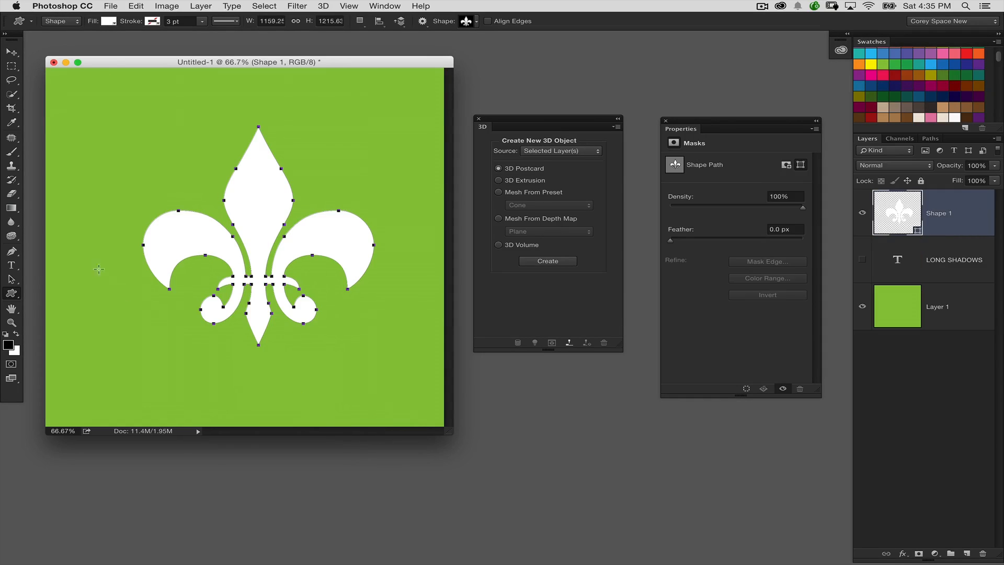
Center the fleur-de-lis horizontally and vertically on the whole canvas, leaving no selection active
click(12, 278)
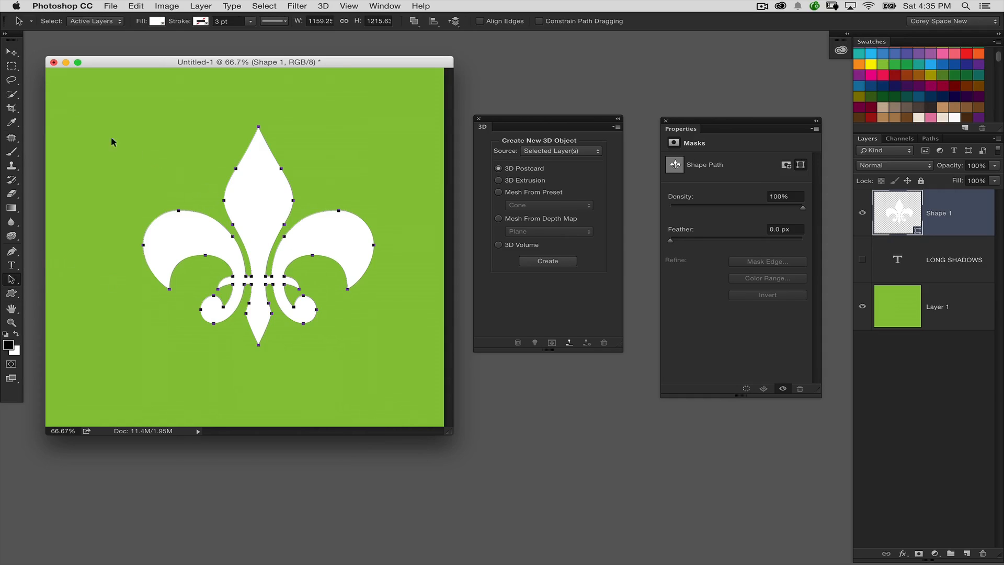
click(11, 53)
key(super+a)
click(305, 21)
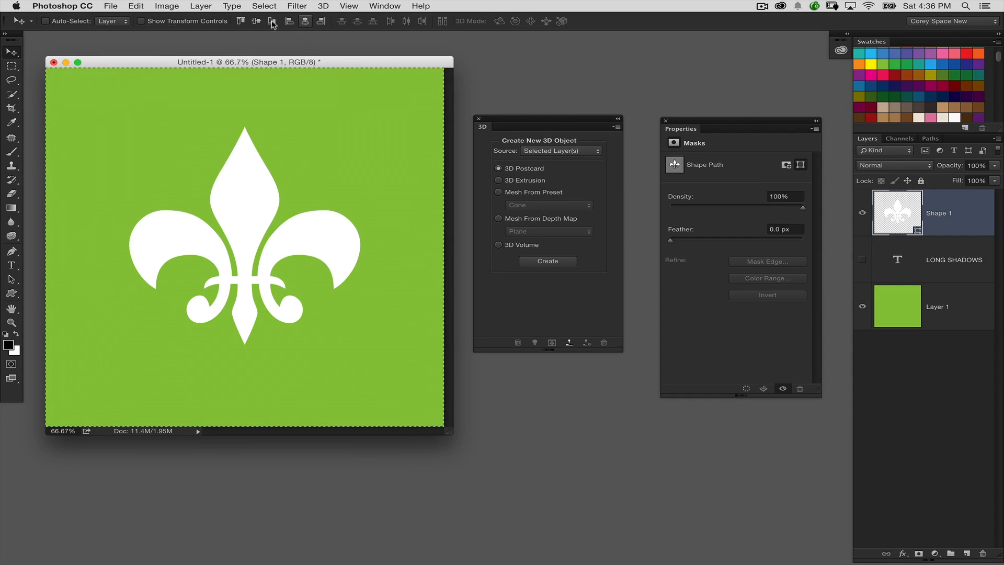
click(256, 20)
key(super+d)
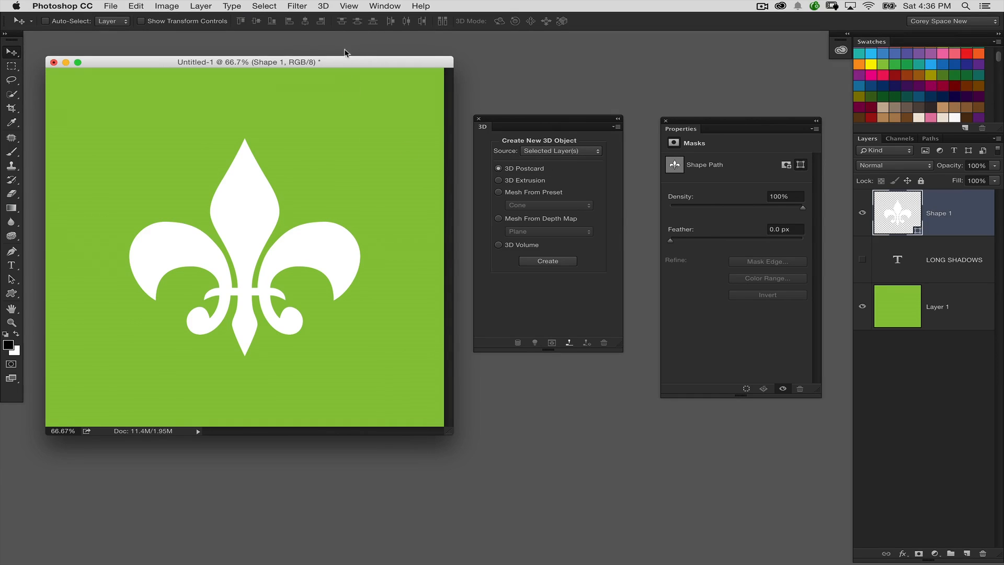
Create a 3D extrusion from the fleur-de-lis path and set the environment's ground plane shadow opacity to 0%
click(329, 7)
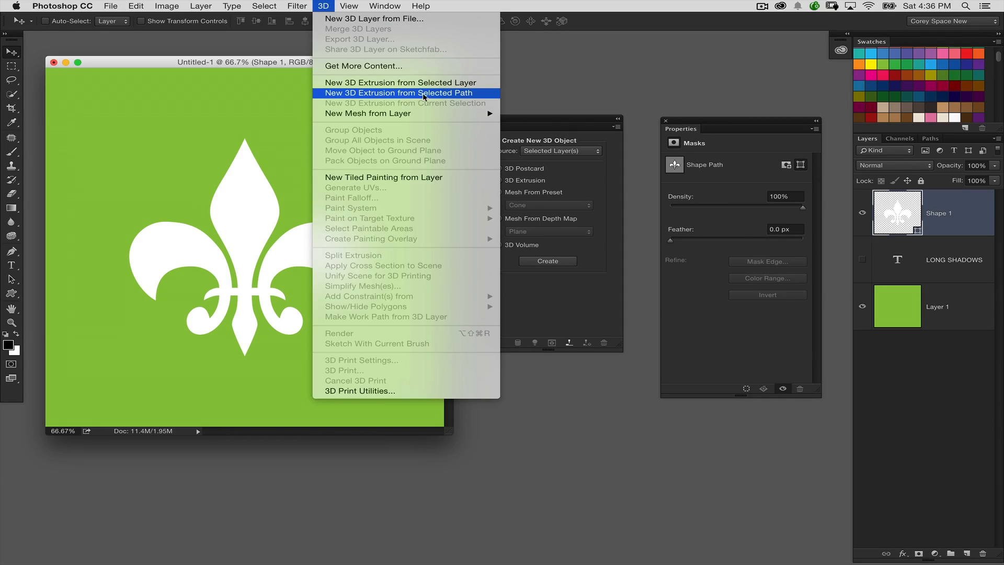
click(452, 94)
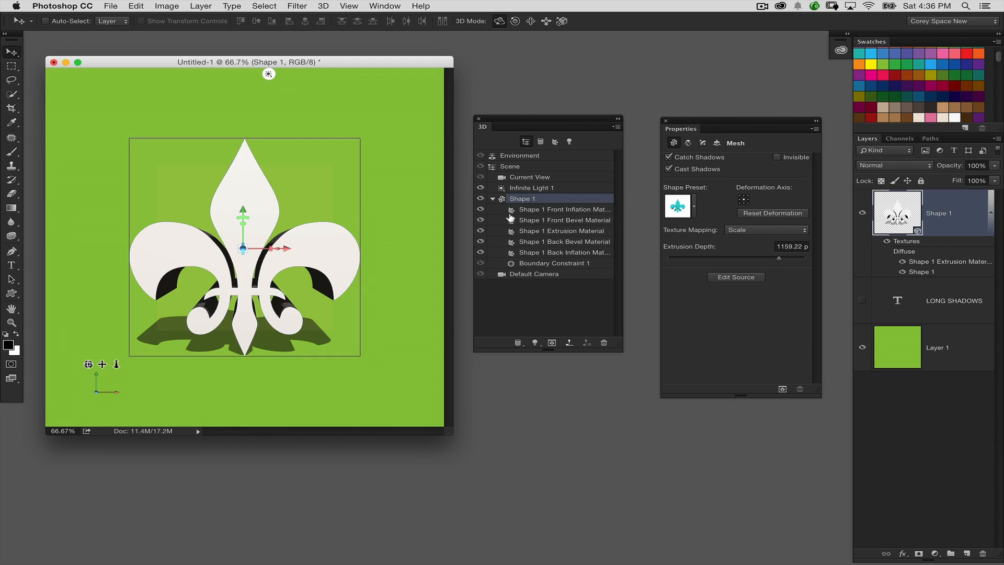
click(533, 157)
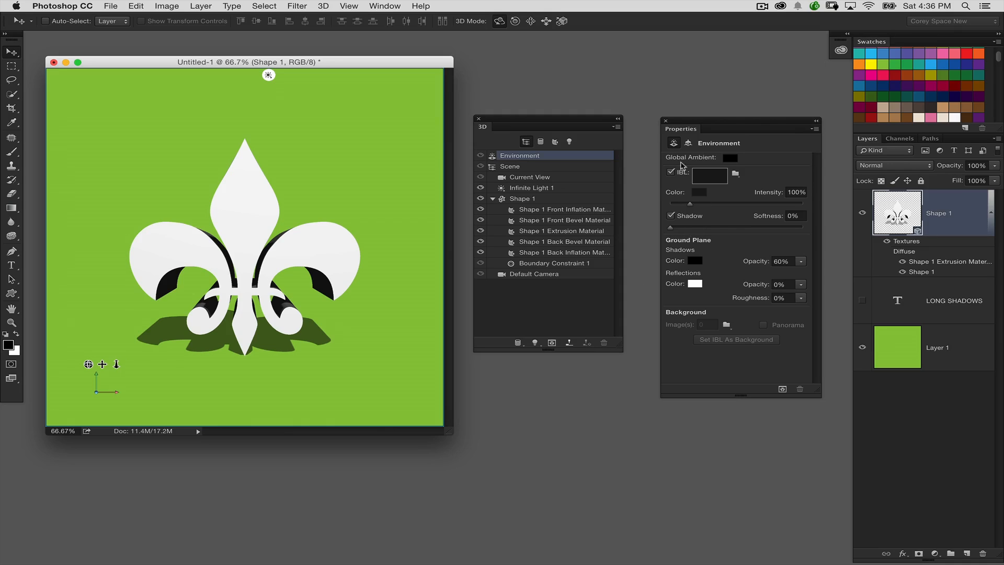
drag(679, 123, 671, 110)
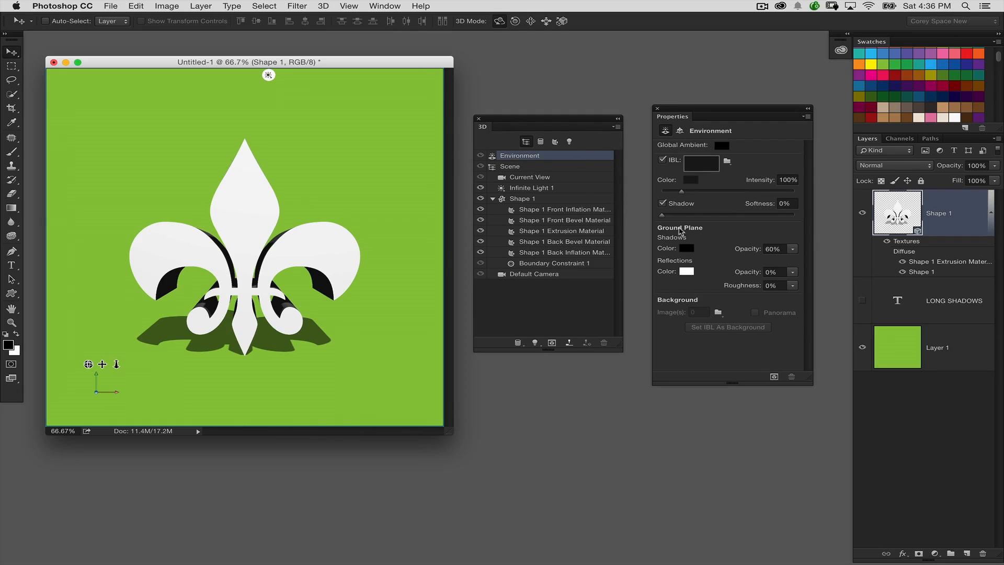
drag(747, 249, 580, 257)
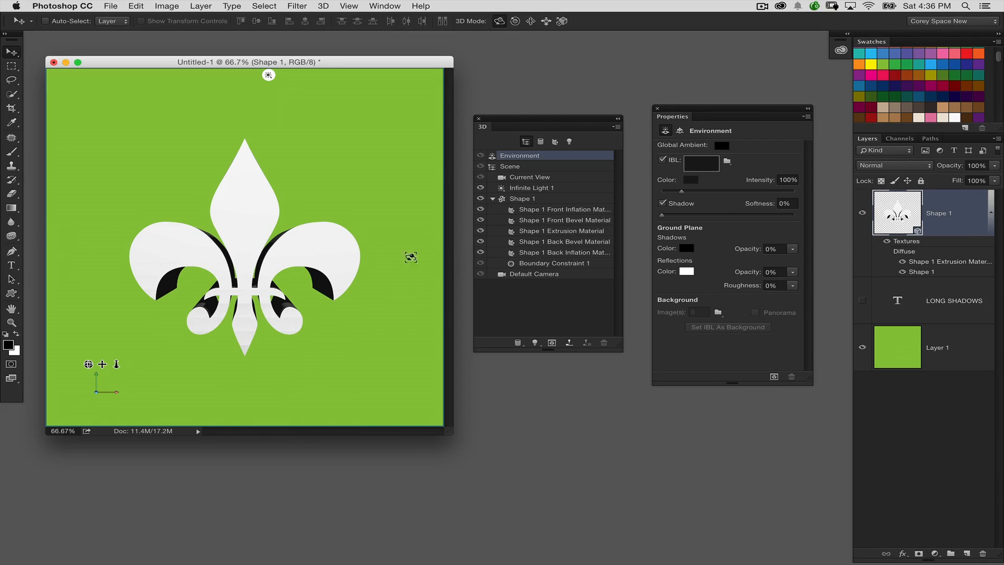
Deform the fleur-de-lis mesh with a 2500 px extrusion depth and a shear of 44° horizontally and -59° vertically
click(541, 199)
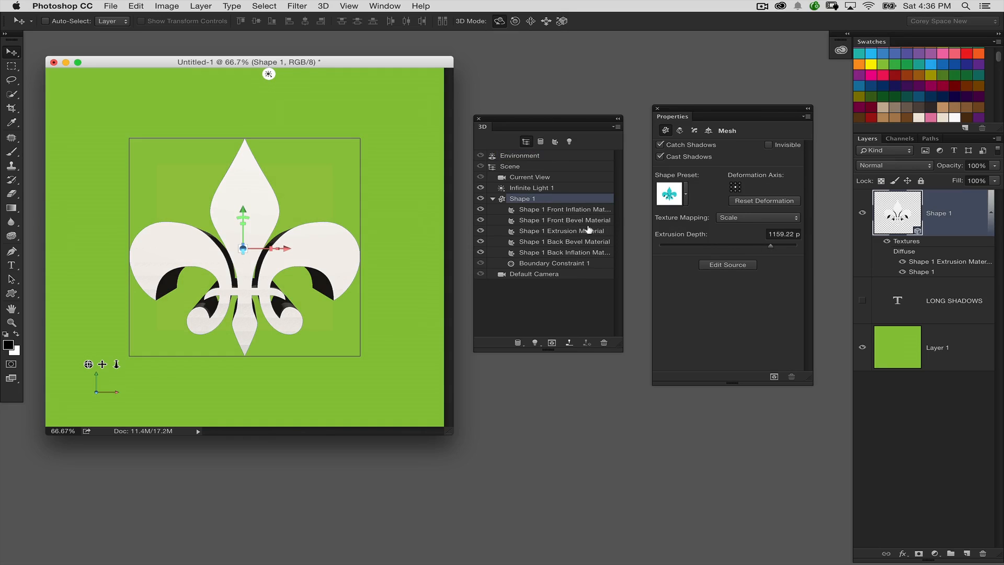
click(680, 131)
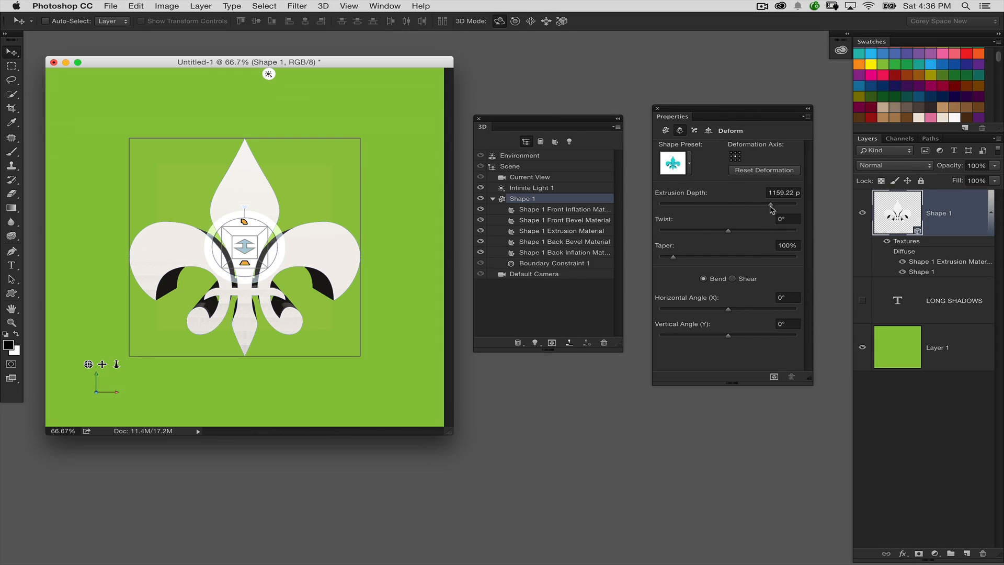
drag(771, 209, 807, 208)
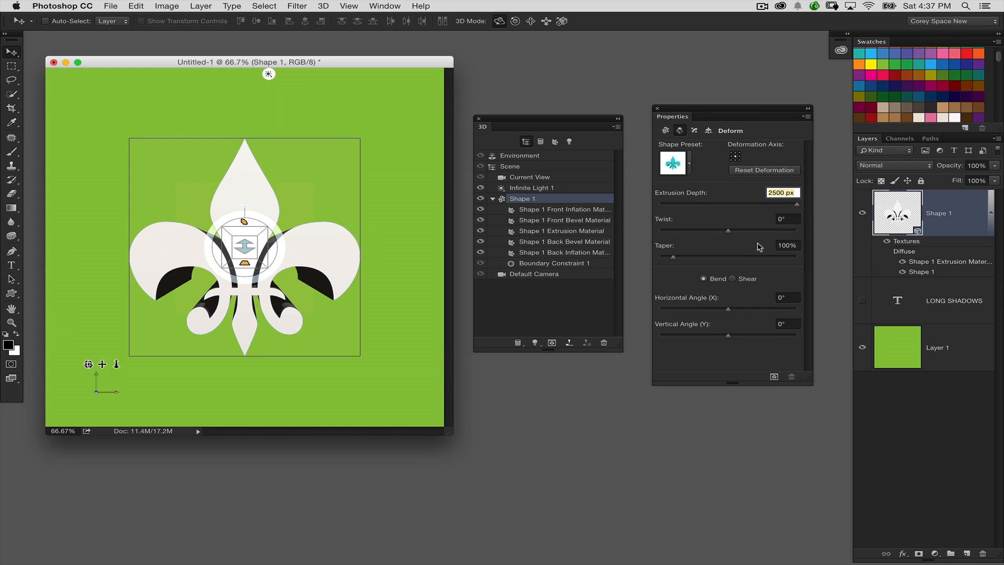
click(732, 279)
mouse_move(729, 309)
mouse_down()
mouse_move(775, 312)
mouse_move(732, 311)
mouse_move(743, 312)
mouse_up()
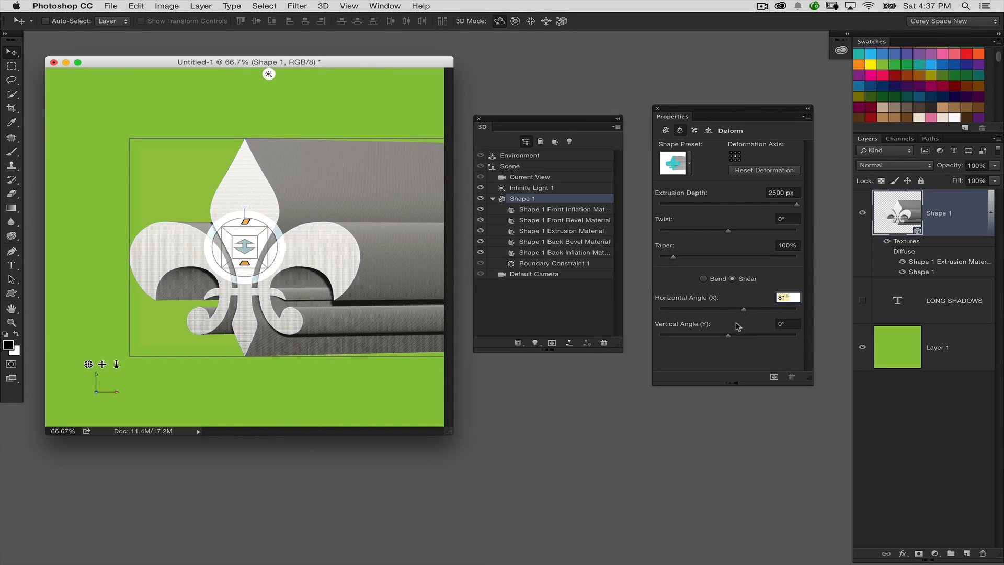
drag(727, 335, 734, 308)
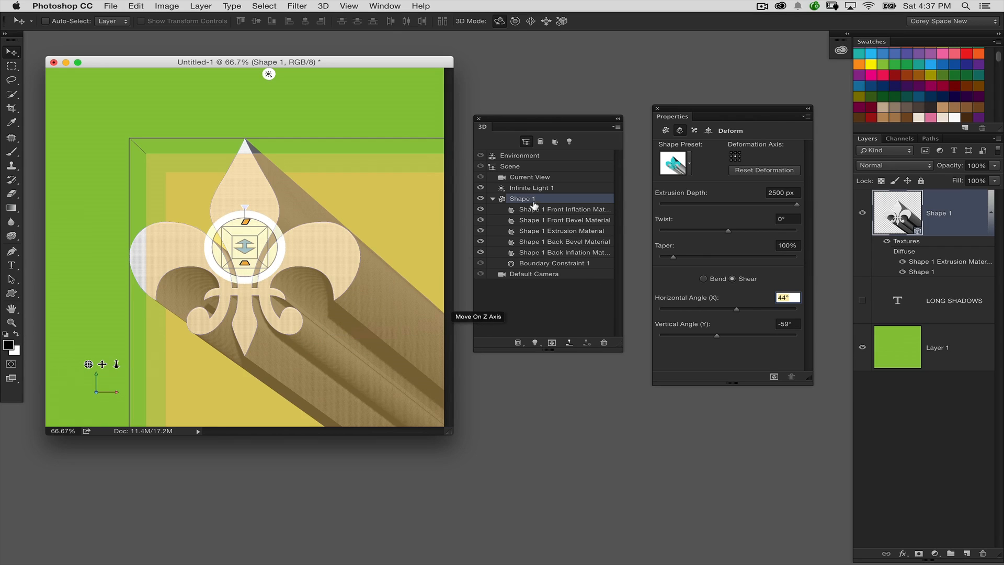
Set the 3D scene's render preset to Unlit Texture
click(551, 167)
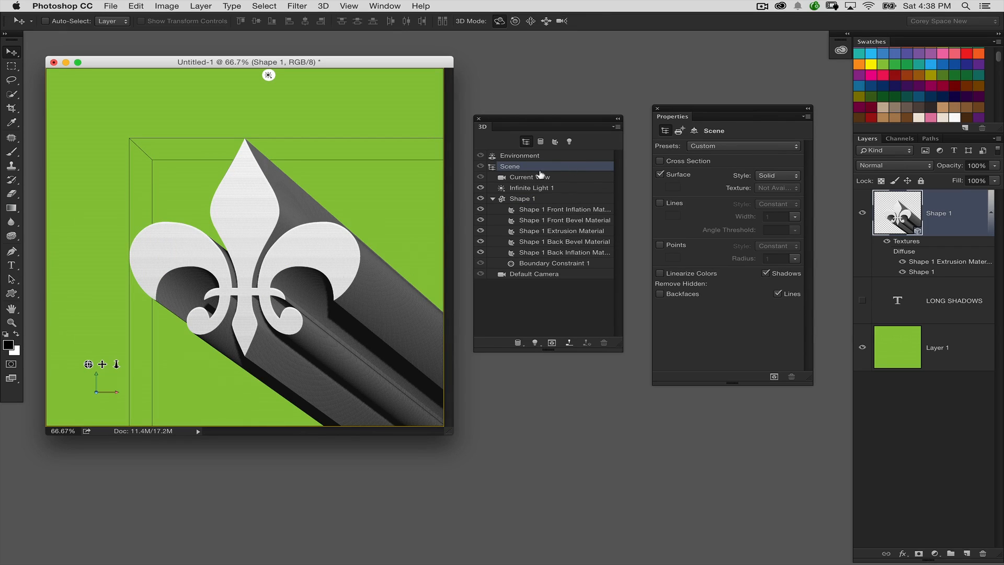
click(706, 149)
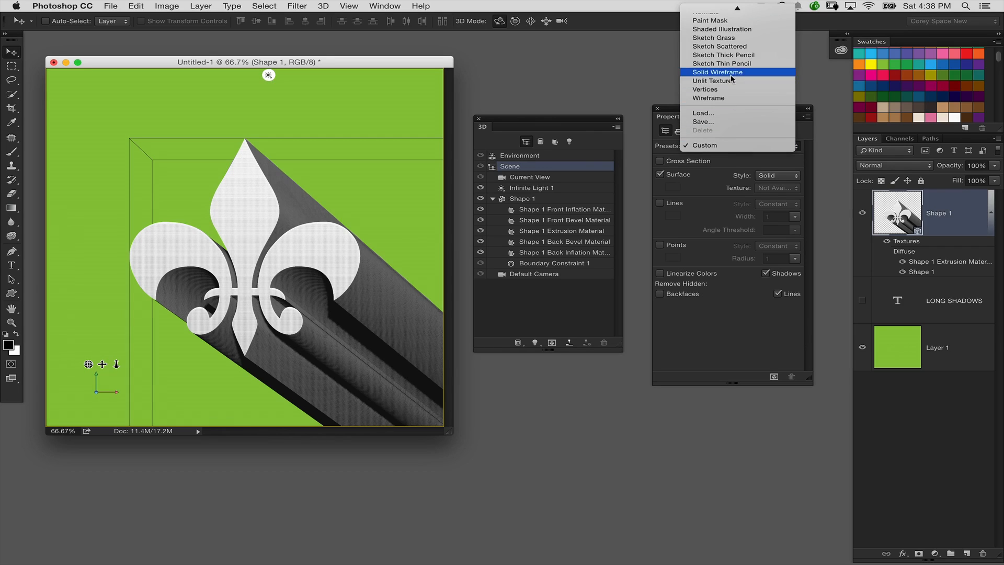
click(757, 83)
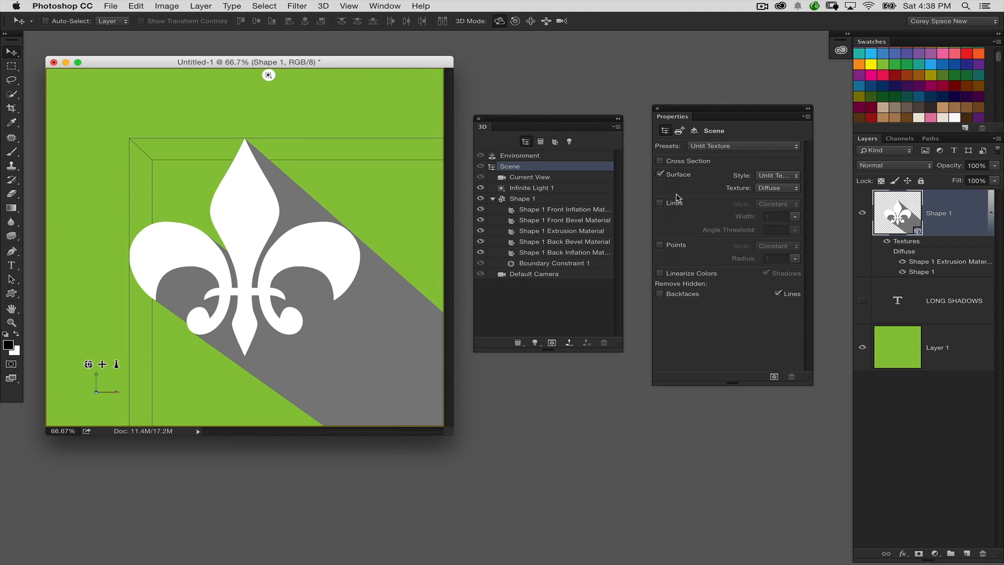
Set the extrusion material's diffuse color to the green sampled from the background, with intensity at -0.70 stops
click(584, 232)
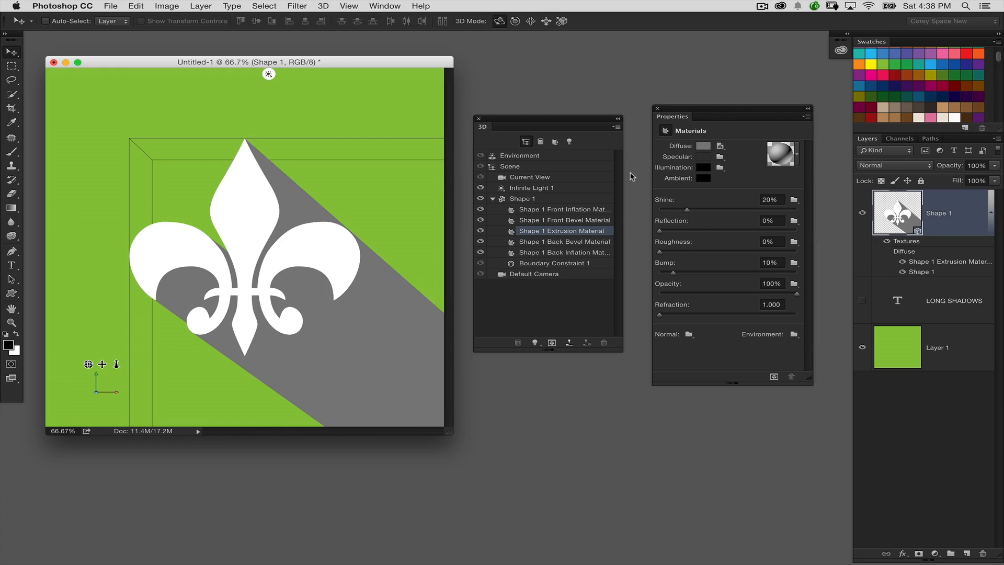
click(707, 146)
drag(729, 145, 754, 141)
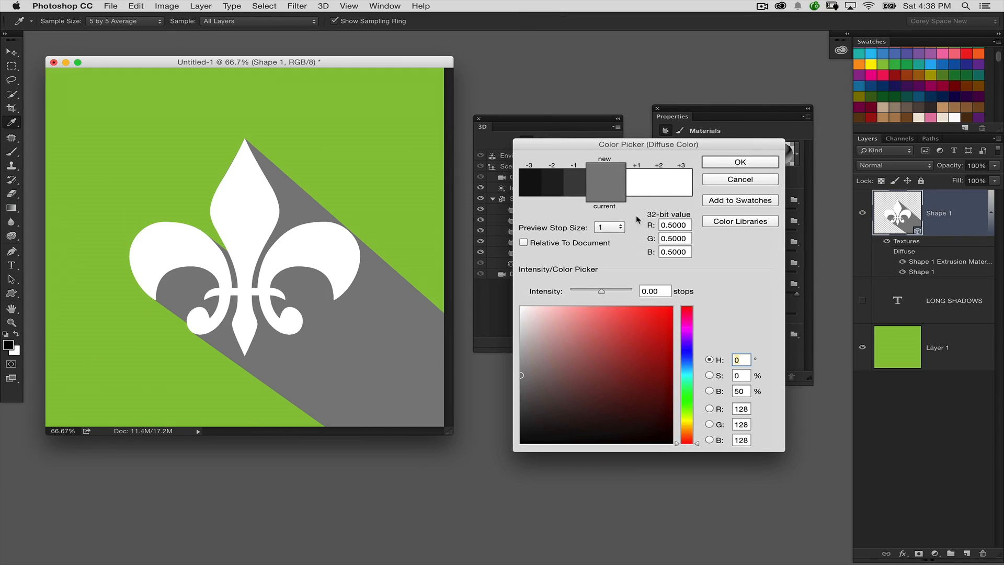
click(360, 131)
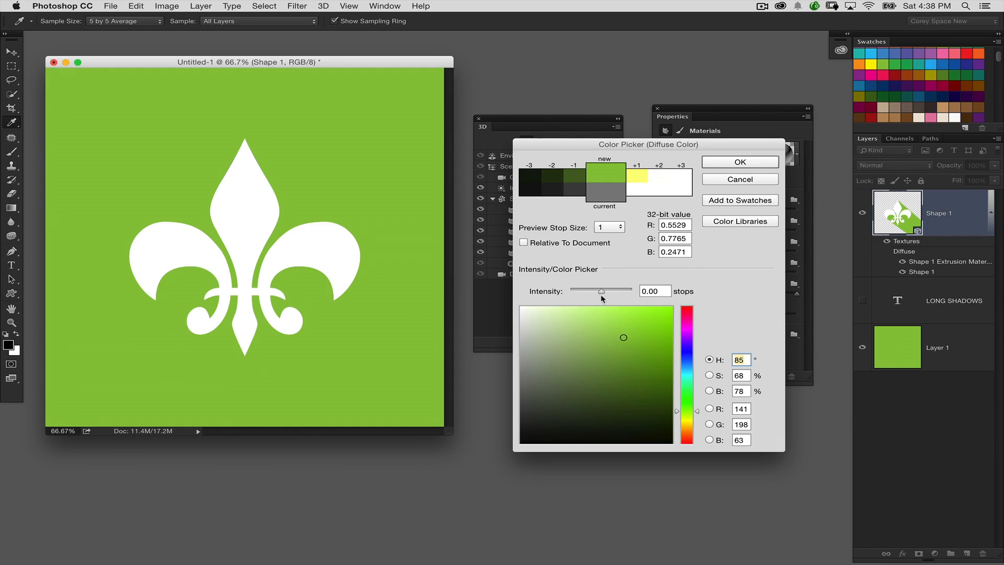
drag(599, 292, 598, 292)
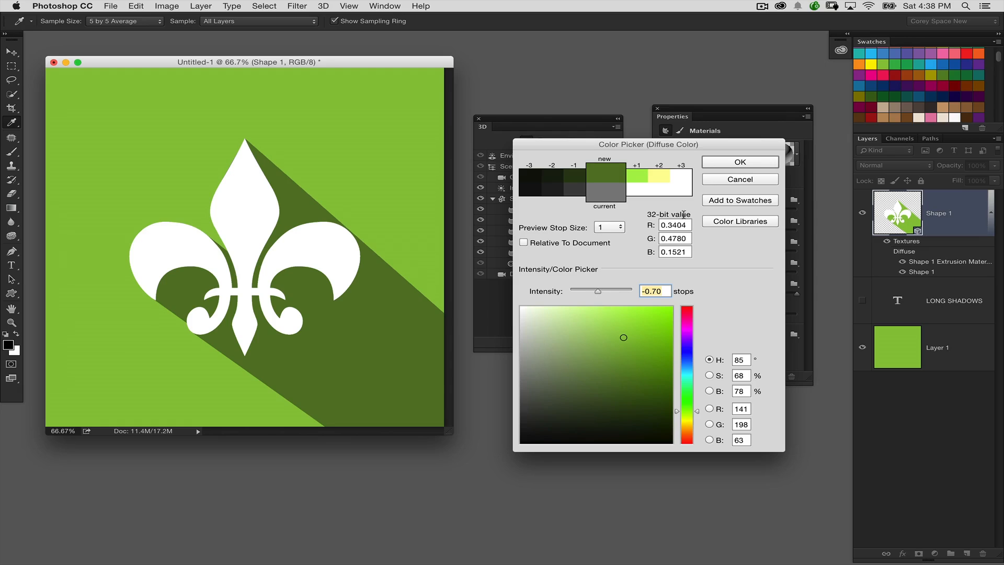
click(739, 162)
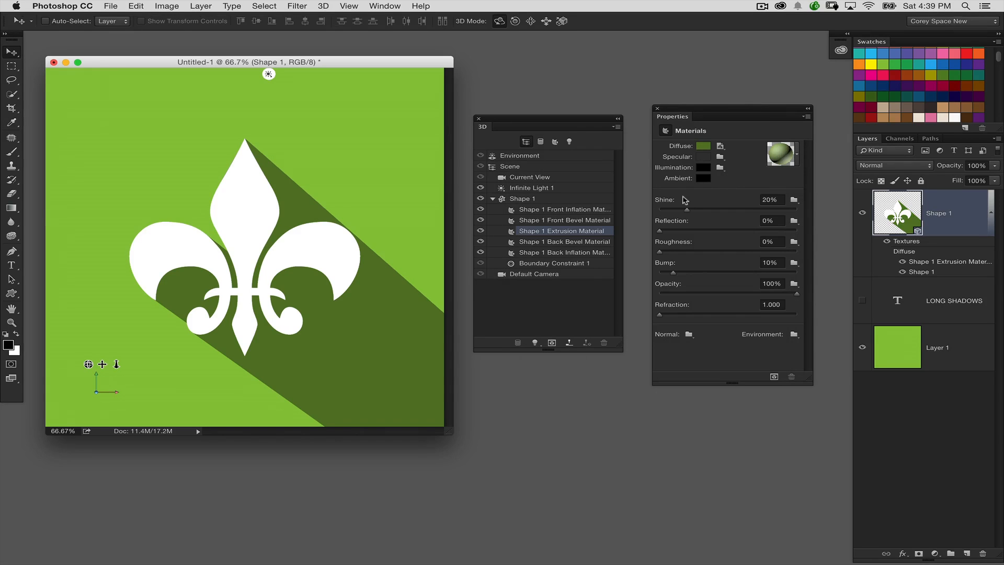
Adjust the fleur-de-lis mesh's shear to 41° horizontally and -72° vertically, and select the green background layer
click(538, 199)
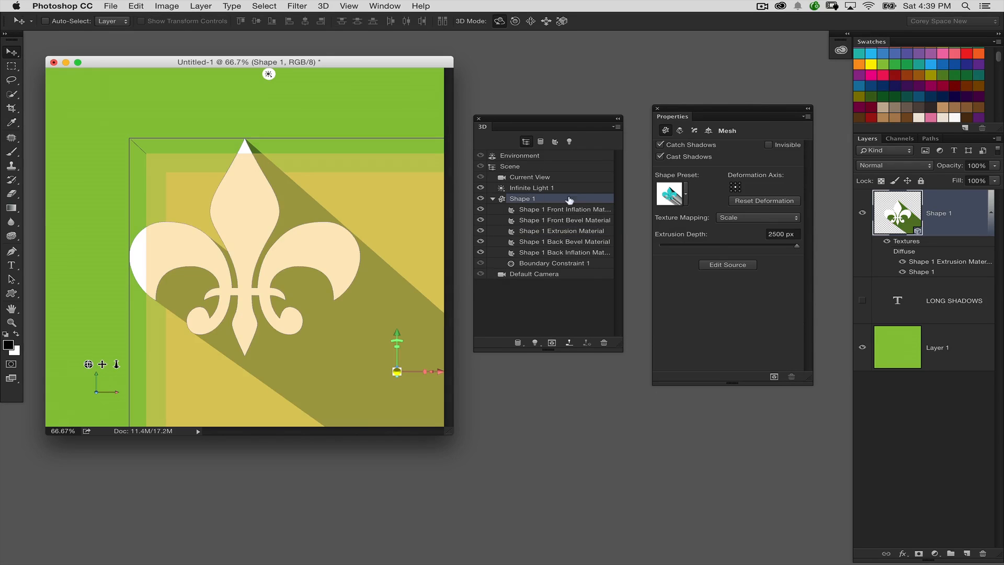
click(684, 133)
drag(736, 313, 714, 335)
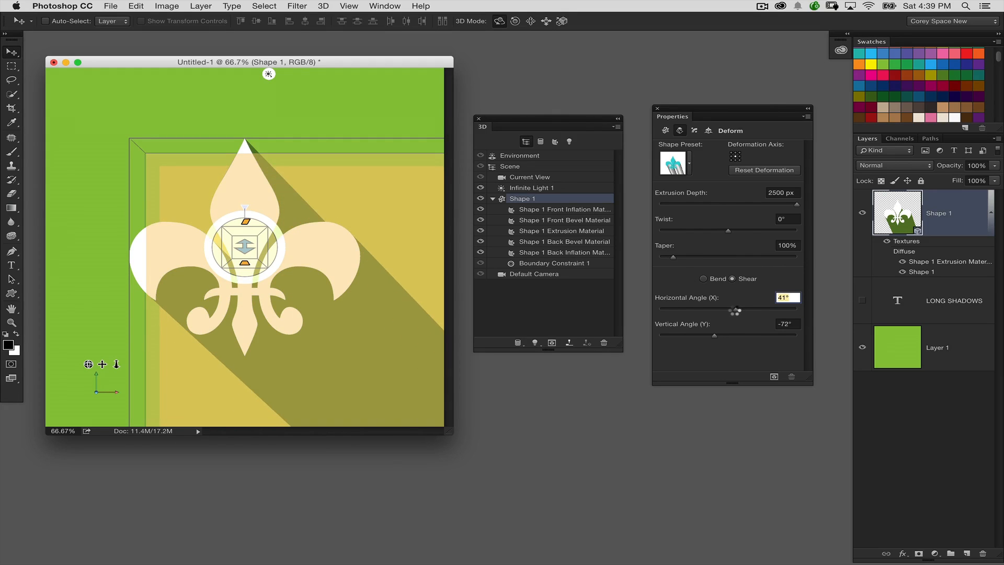
click(892, 342)
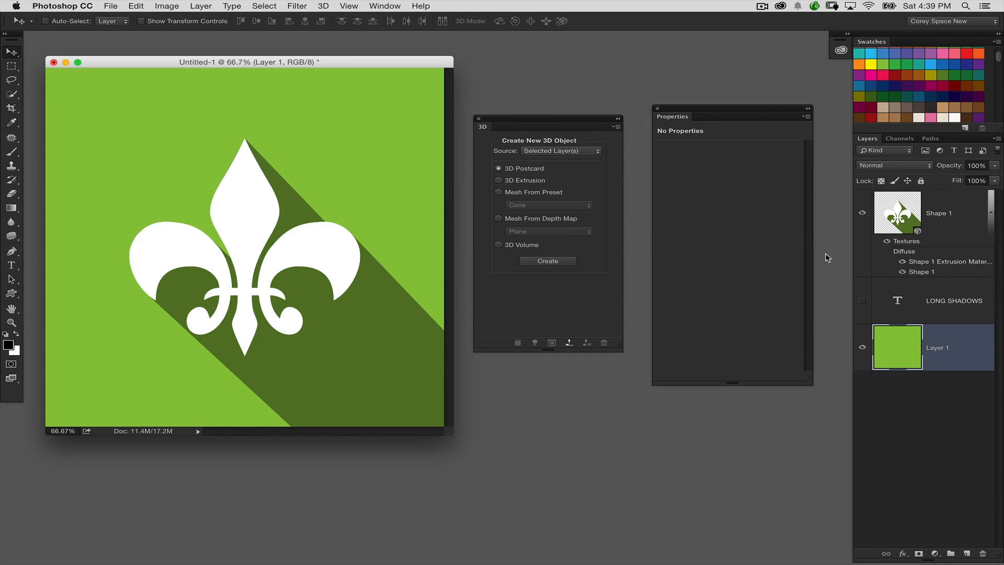
Hide the fleur-de-lis layer and show the LONG SHADOWS text layer, leaving the text layer selected
click(878, 219)
click(862, 213)
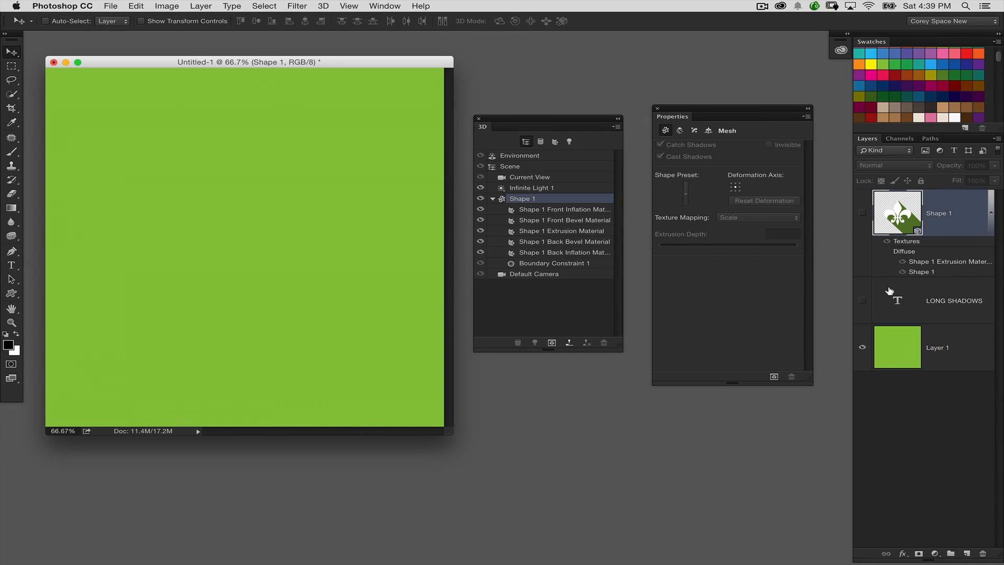
click(880, 304)
click(862, 301)
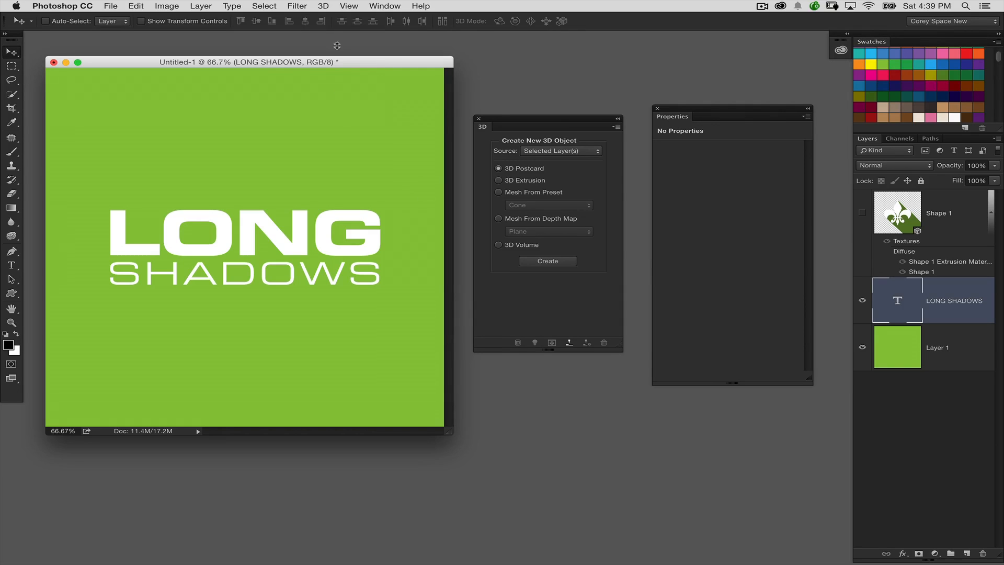
Create a 3D extrusion from the LONG SHADOWS text layer and set its scene render preset to Unlit Texture
click(326, 5)
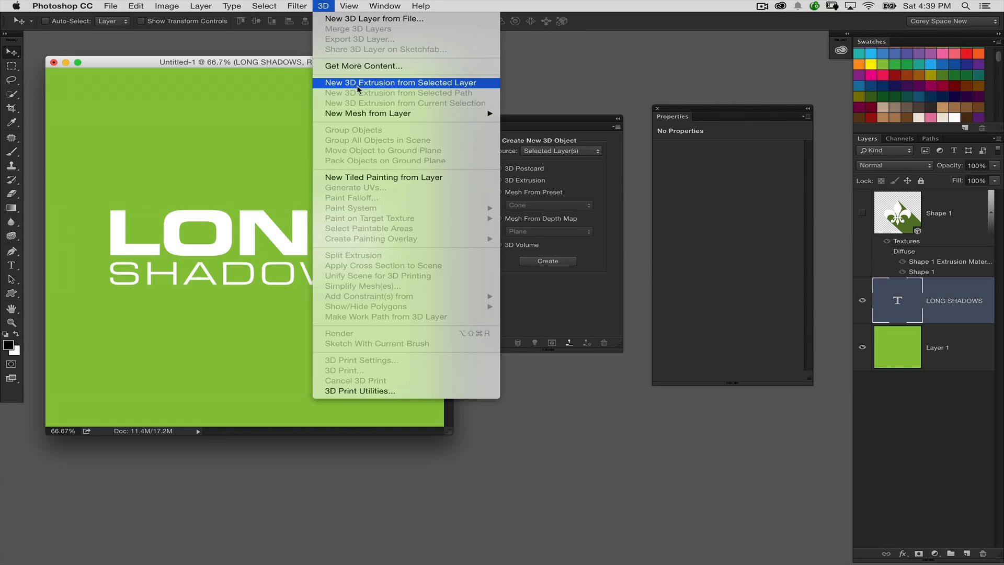
click(439, 86)
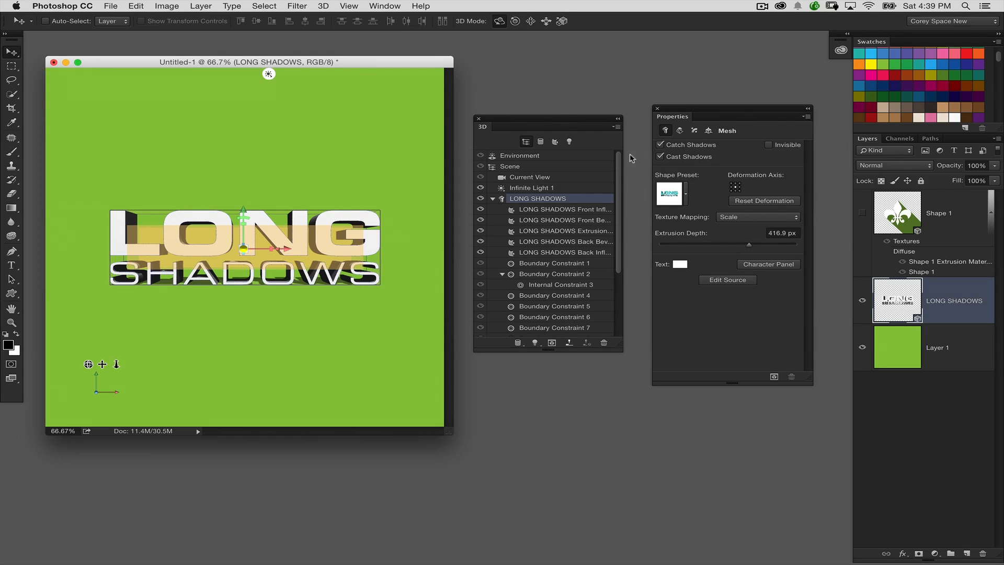
click(577, 166)
click(711, 152)
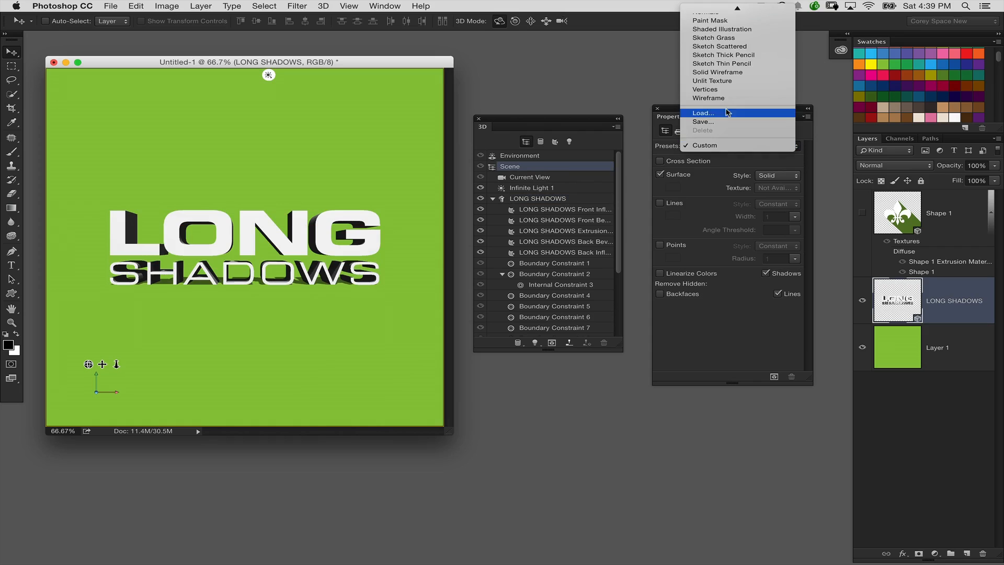
click(729, 84)
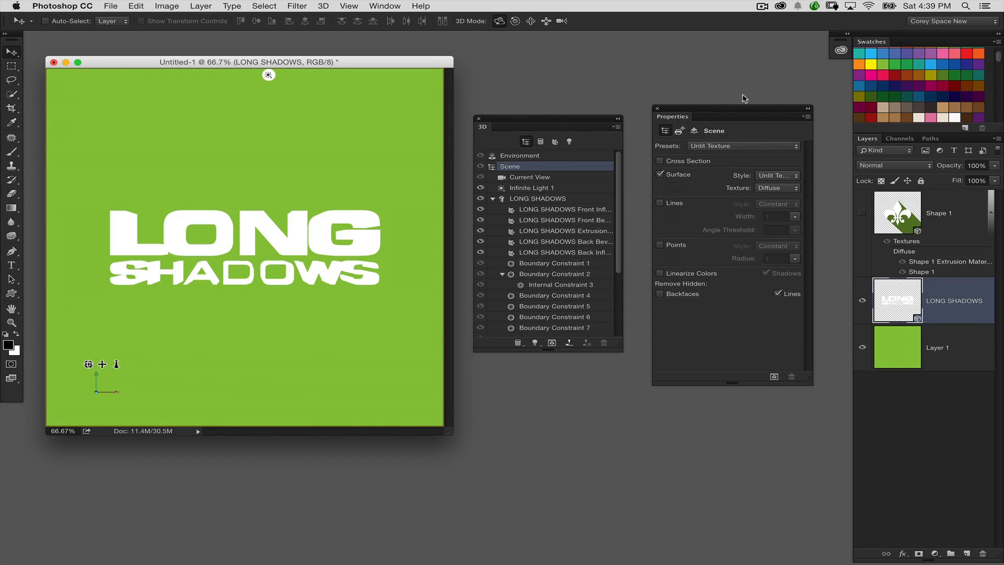
Set the LONG SHADOWS extrusion material's diffuse color to the green sampled from the background, with intensity at -0.70 stops
click(559, 233)
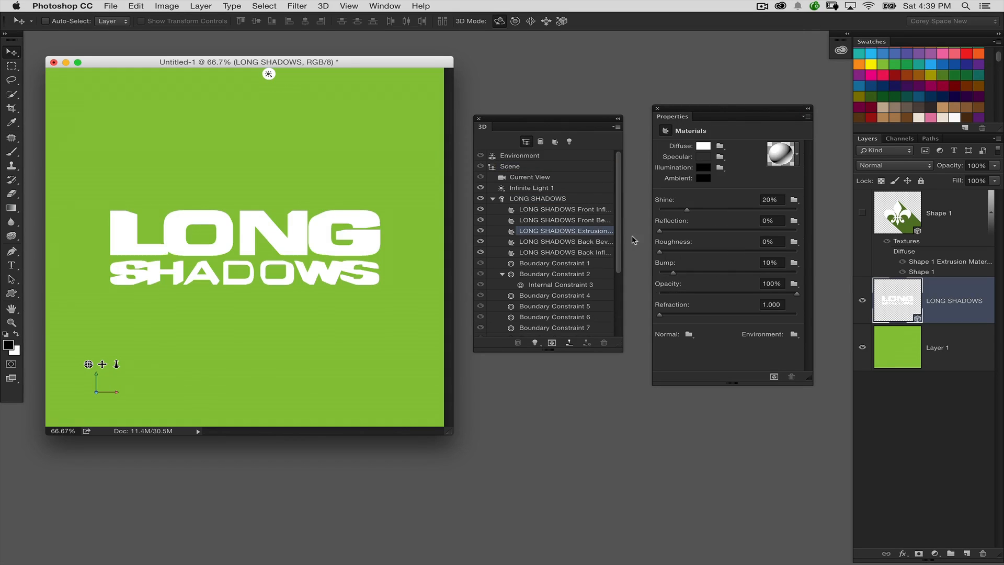
click(701, 146)
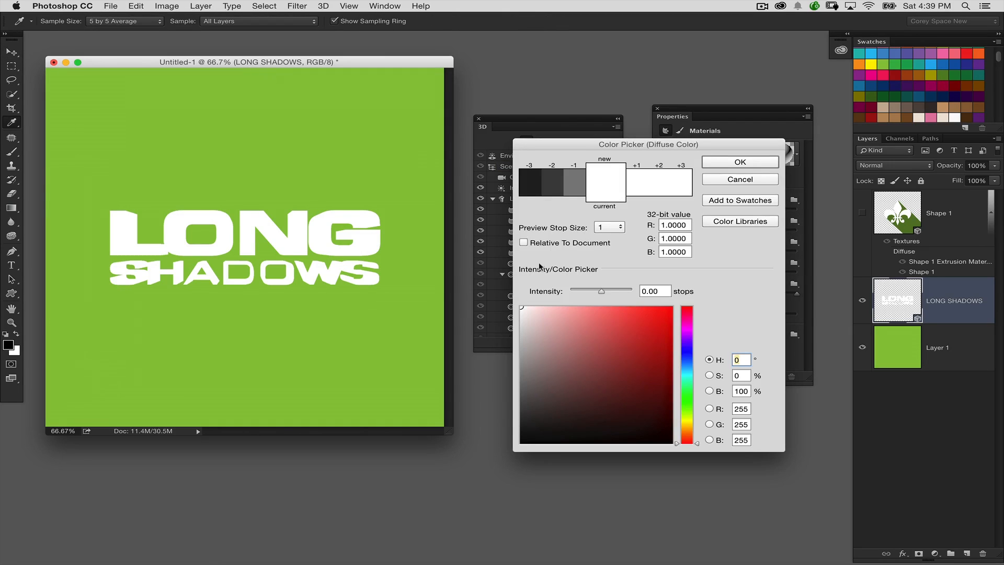
click(426, 156)
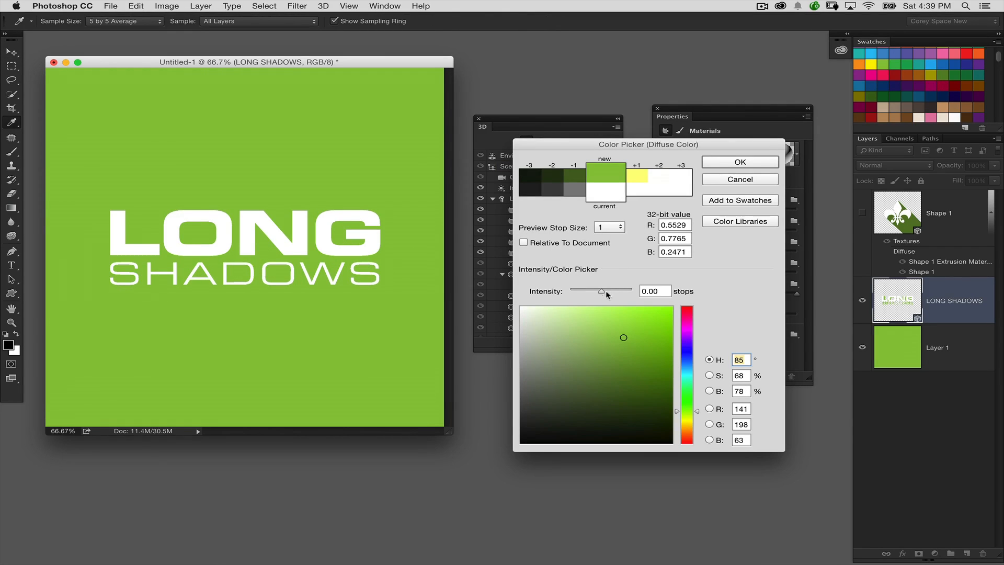
drag(599, 290, 597, 291)
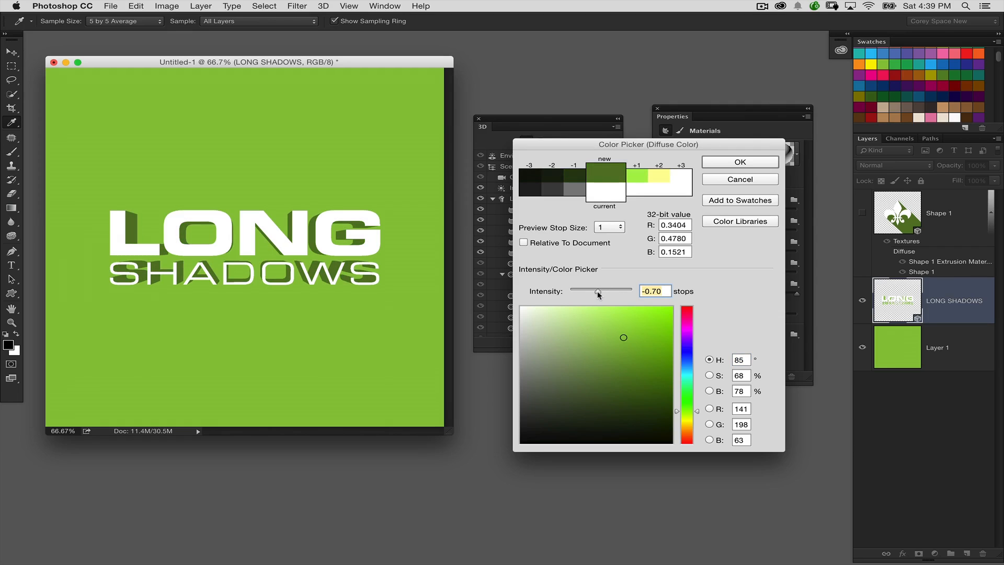
click(727, 162)
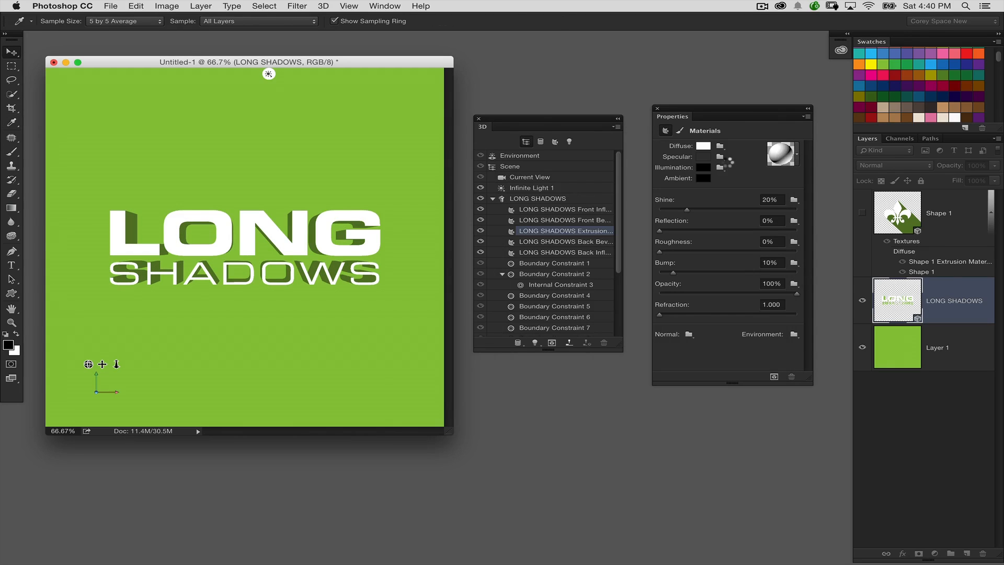
Set the extrusion depth of the LONG SHADOWS text mesh to 2500 px in its deform settings
click(557, 199)
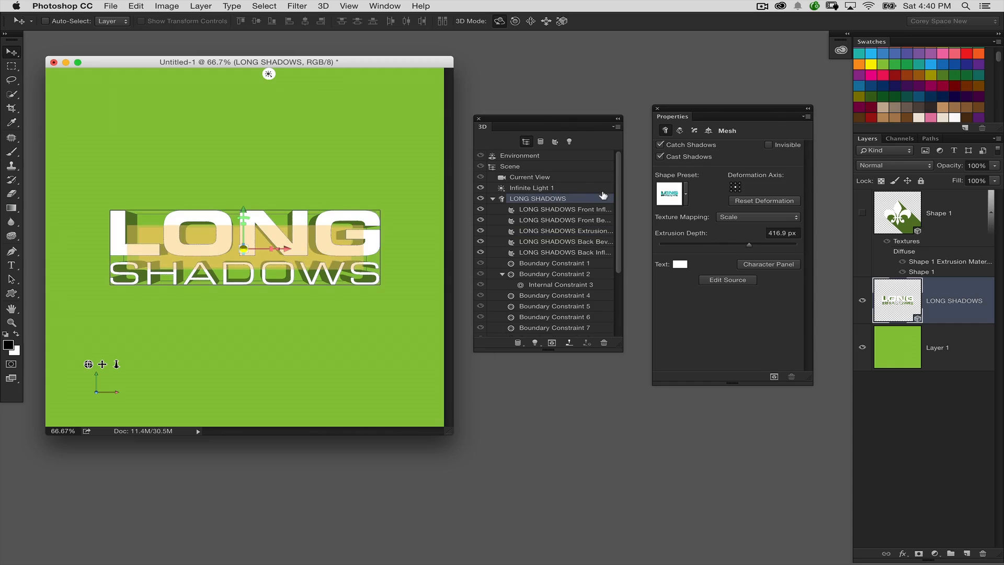
click(679, 130)
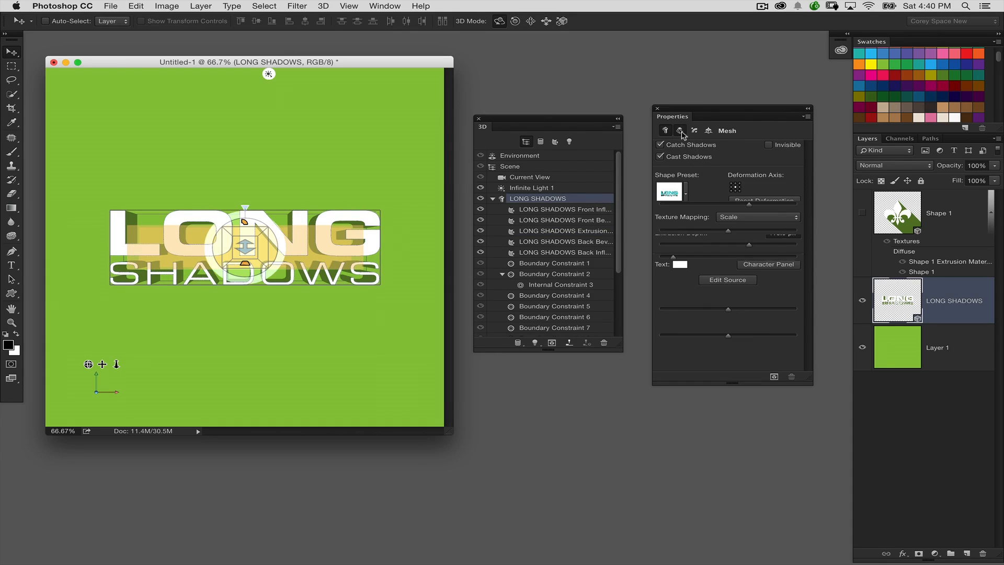
drag(716, 116, 718, 113)
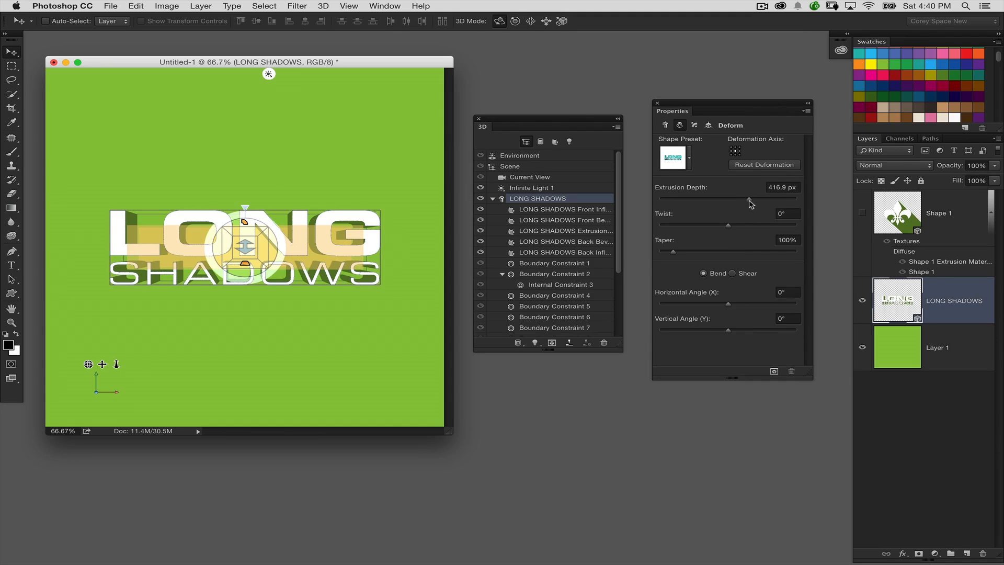
drag(757, 201, 807, 197)
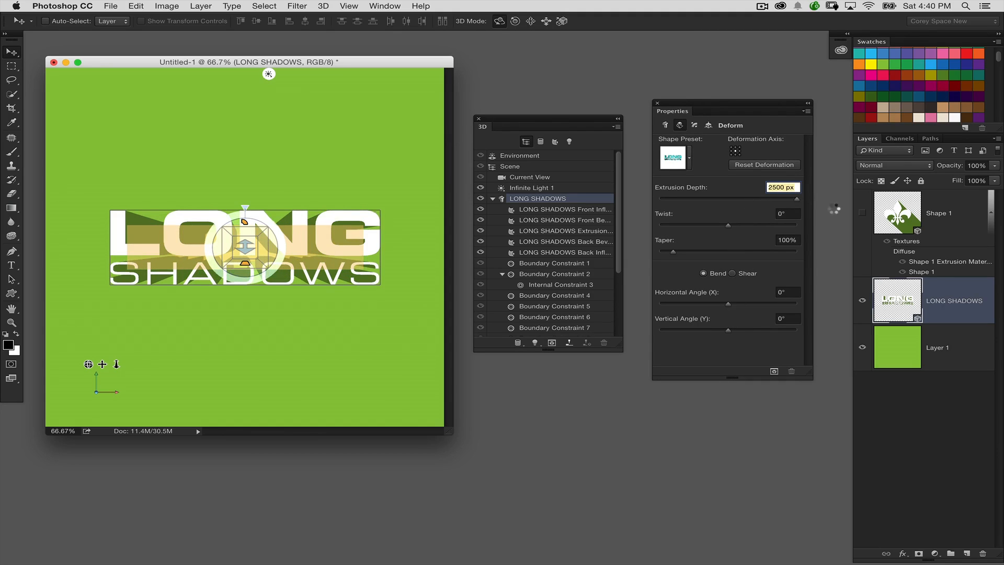
Shear the LONG SHADOWS mesh with a 41° horizontal angle and a -63° vertical angle, and select the scene's current view camera
drag(728, 304, 740, 305)
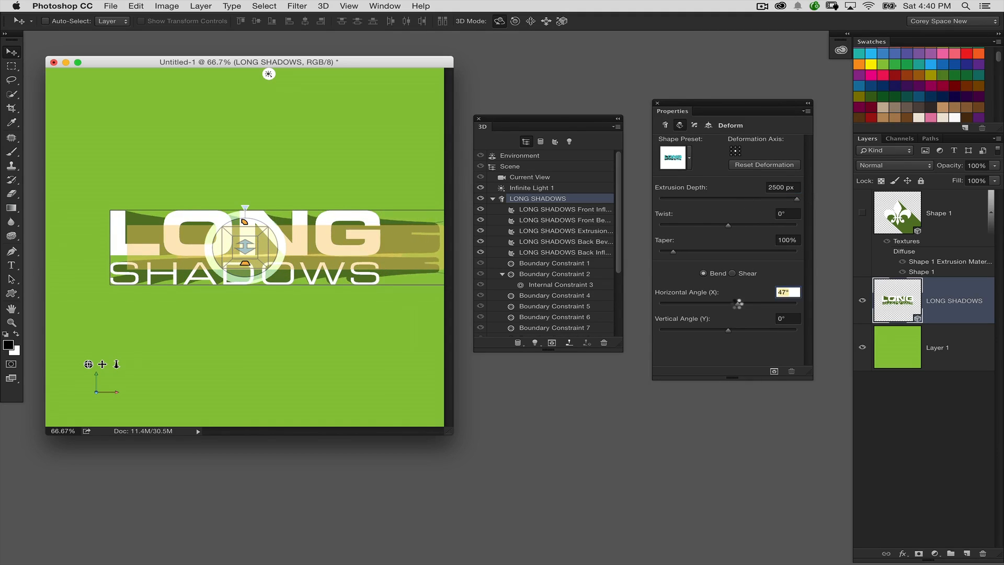
click(743, 273)
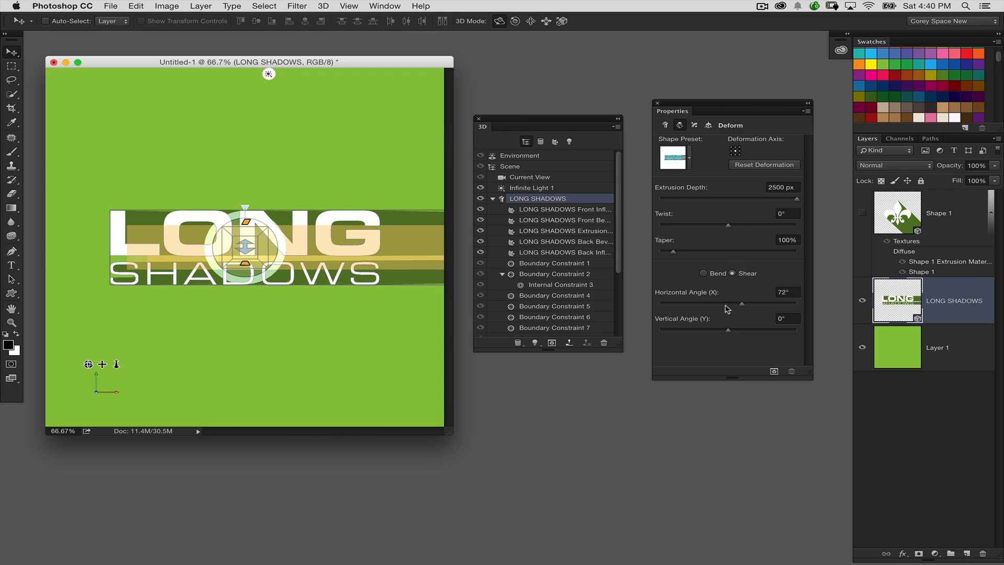
drag(742, 304, 716, 331)
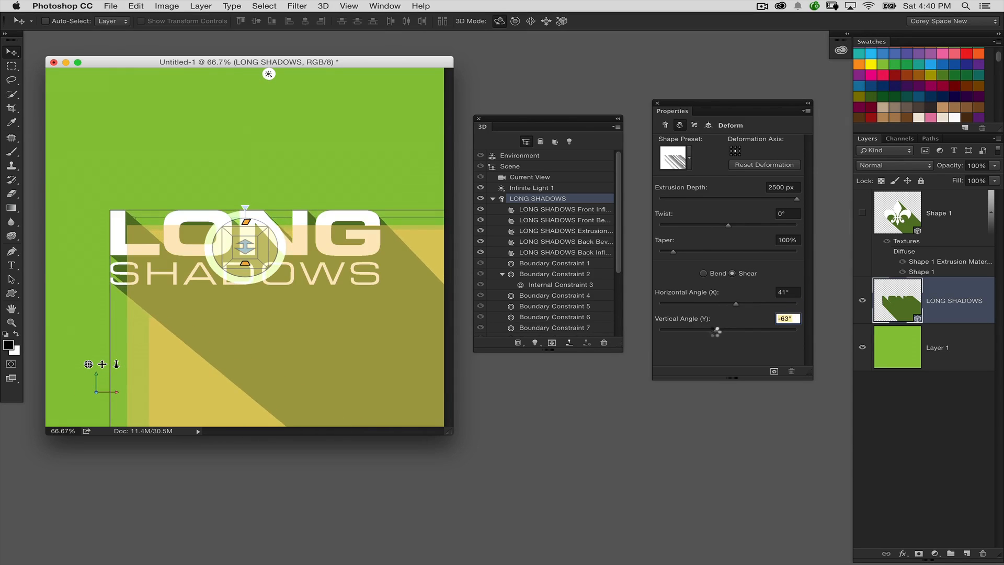
click(523, 177)
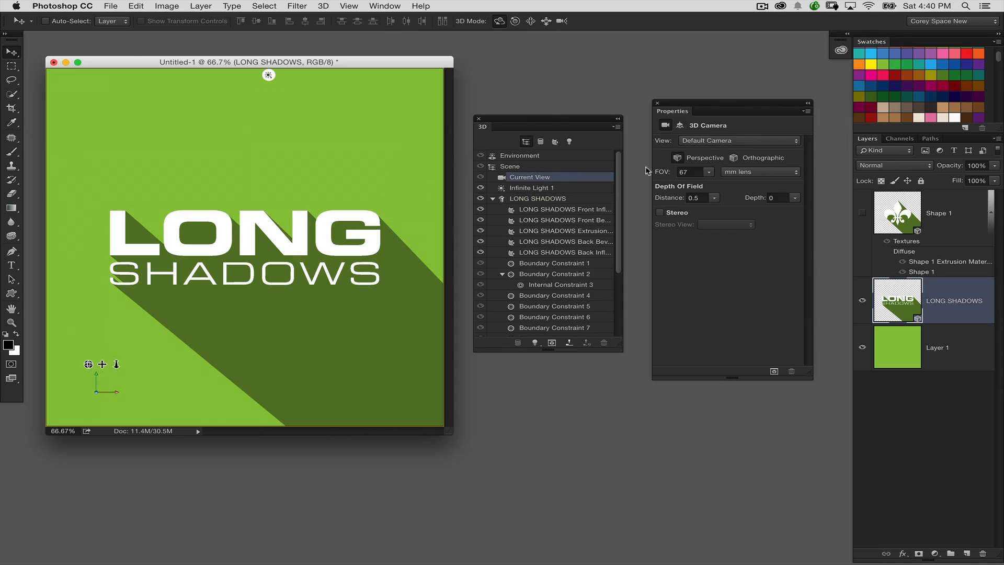